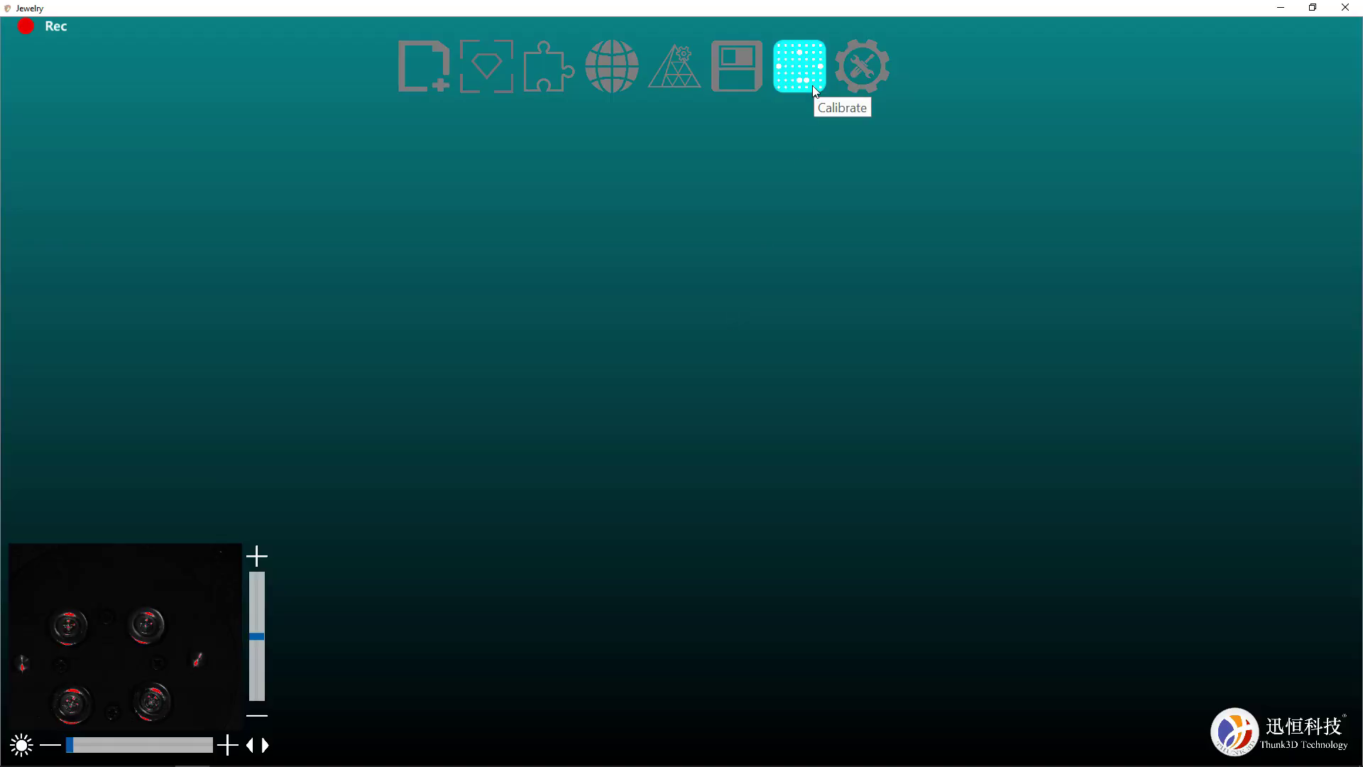
# Step: Start calibrating the scanner with the XHCV-CB5MM calibration board
pyautogui.click(813, 86)
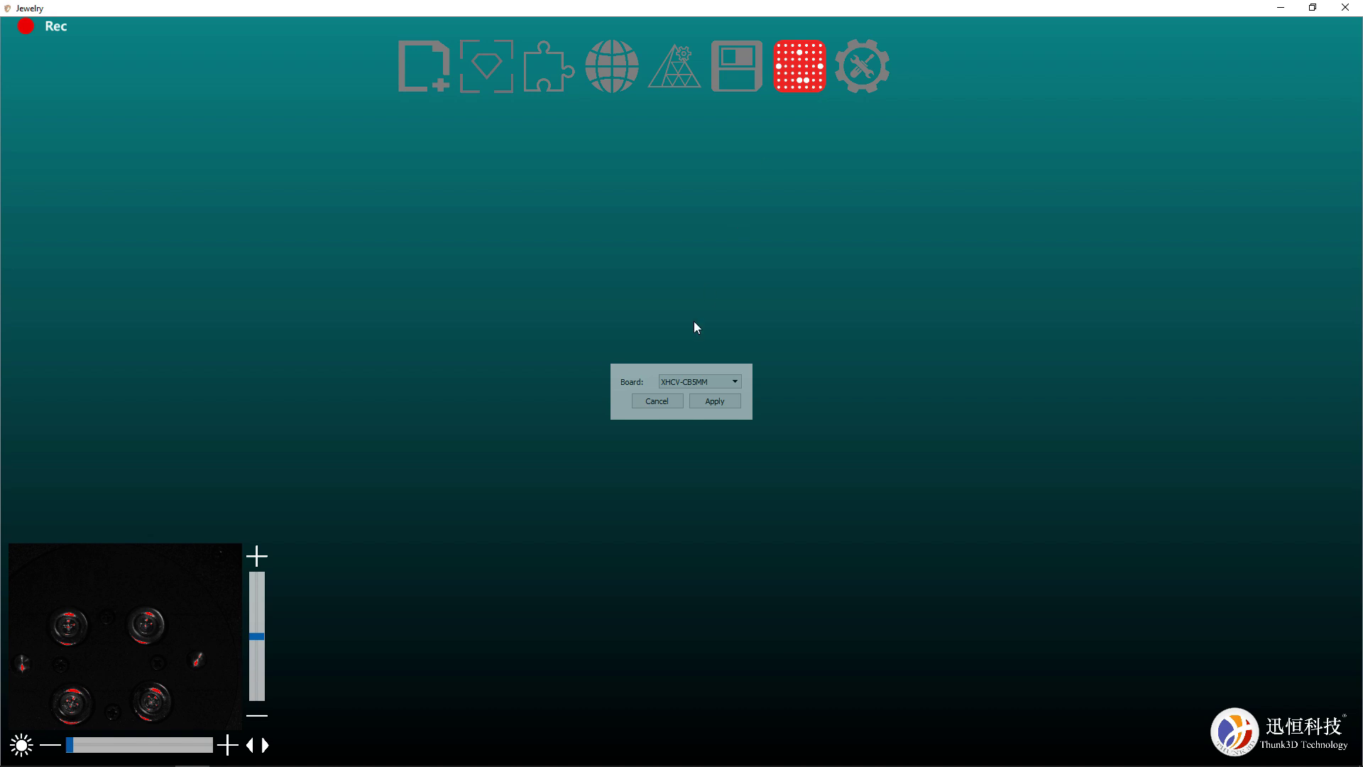
pyautogui.click(727, 402)
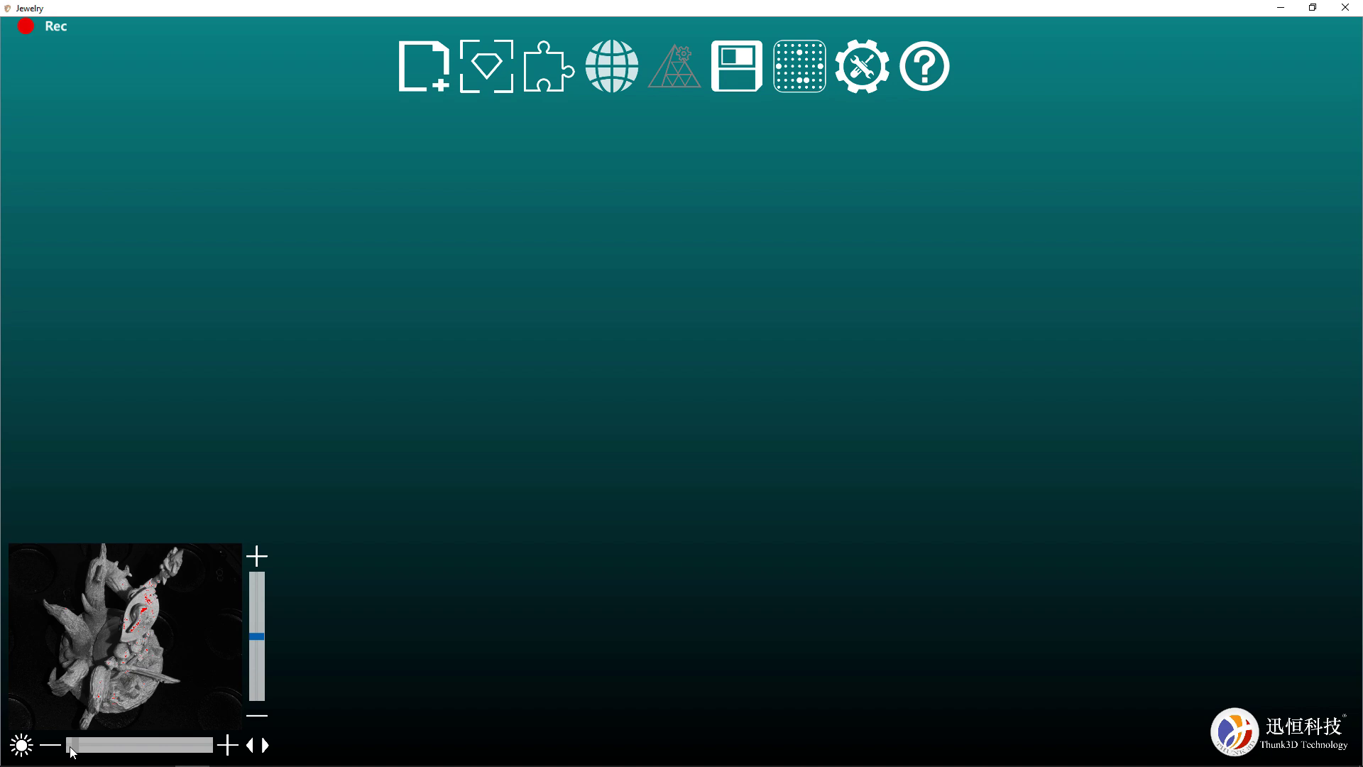
# Step: Create a project named "yt test" with target Onesie, Single-item Scan mode and the HD scan workflow, saved under D:\Thunk3D\
pyautogui.click(439, 60)
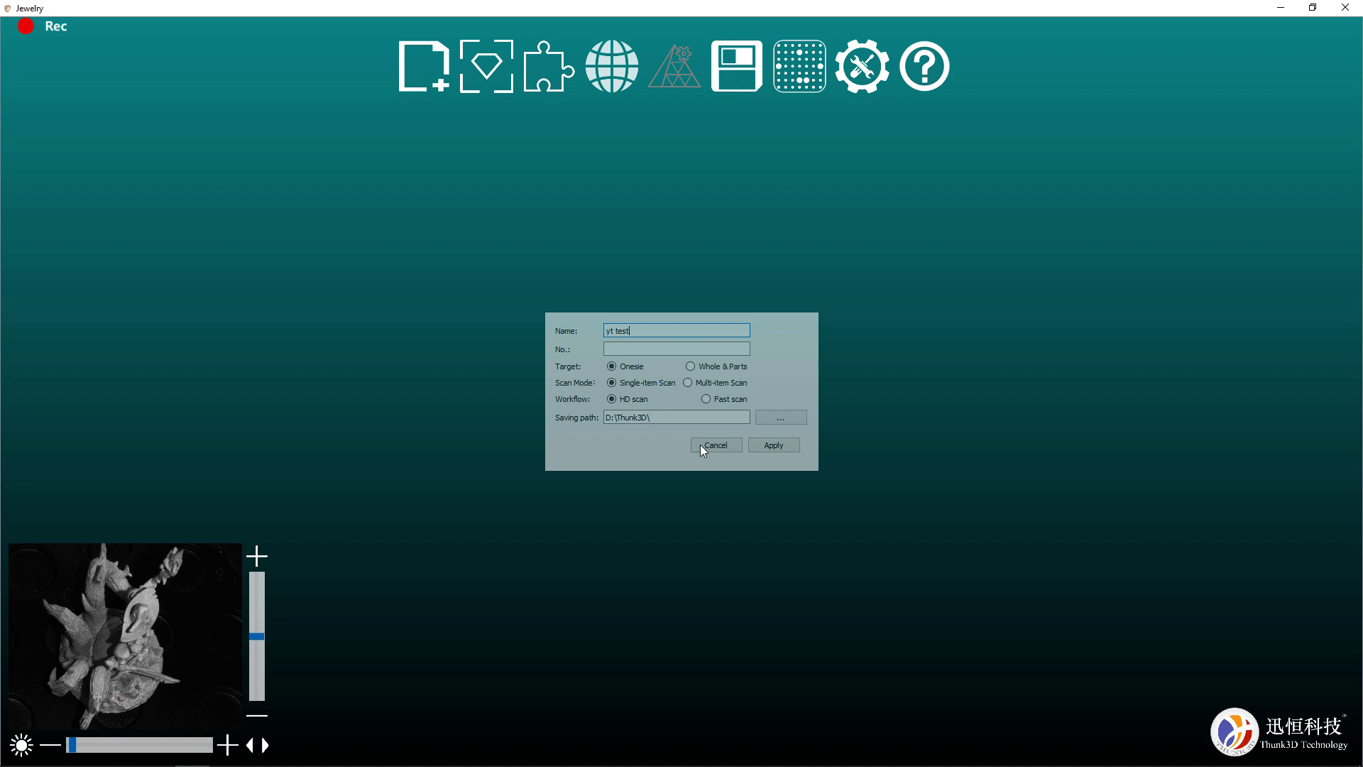
pyautogui.click(774, 447)
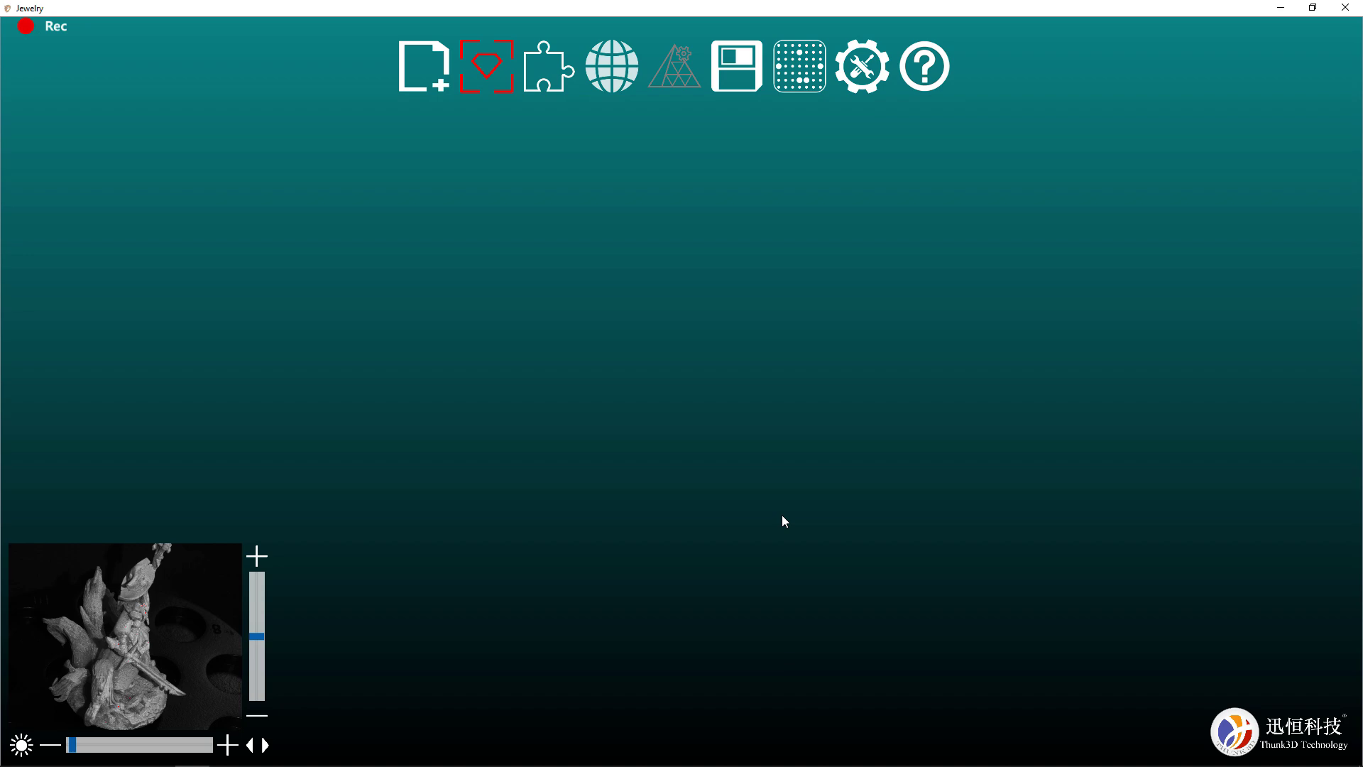
# Step: Set the base plane under the wizard miniature and run the scan of the figure
pyautogui.moveTo(747, 603); pyautogui.dragTo(777, 598)
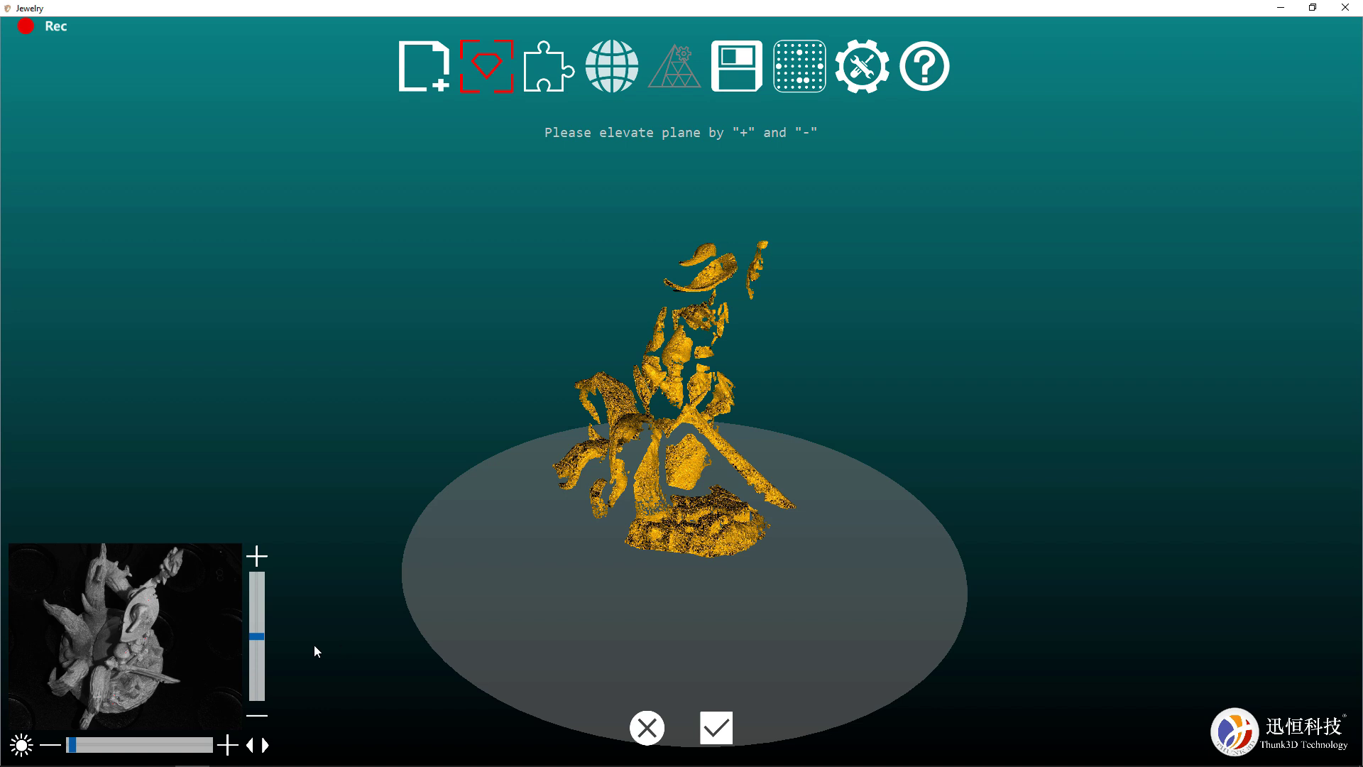
pyautogui.moveTo(257, 638)
pyautogui.mouseDown()
pyautogui.moveTo(259, 577)
pyautogui.moveTo(246, 659)
pyautogui.moveTo(250, 630)
pyautogui.mouseUp()
pyautogui.moveTo(544, 519); pyautogui.dragTo(568, 489)
pyautogui.moveTo(667, 577); pyautogui.dragTo(686, 508)
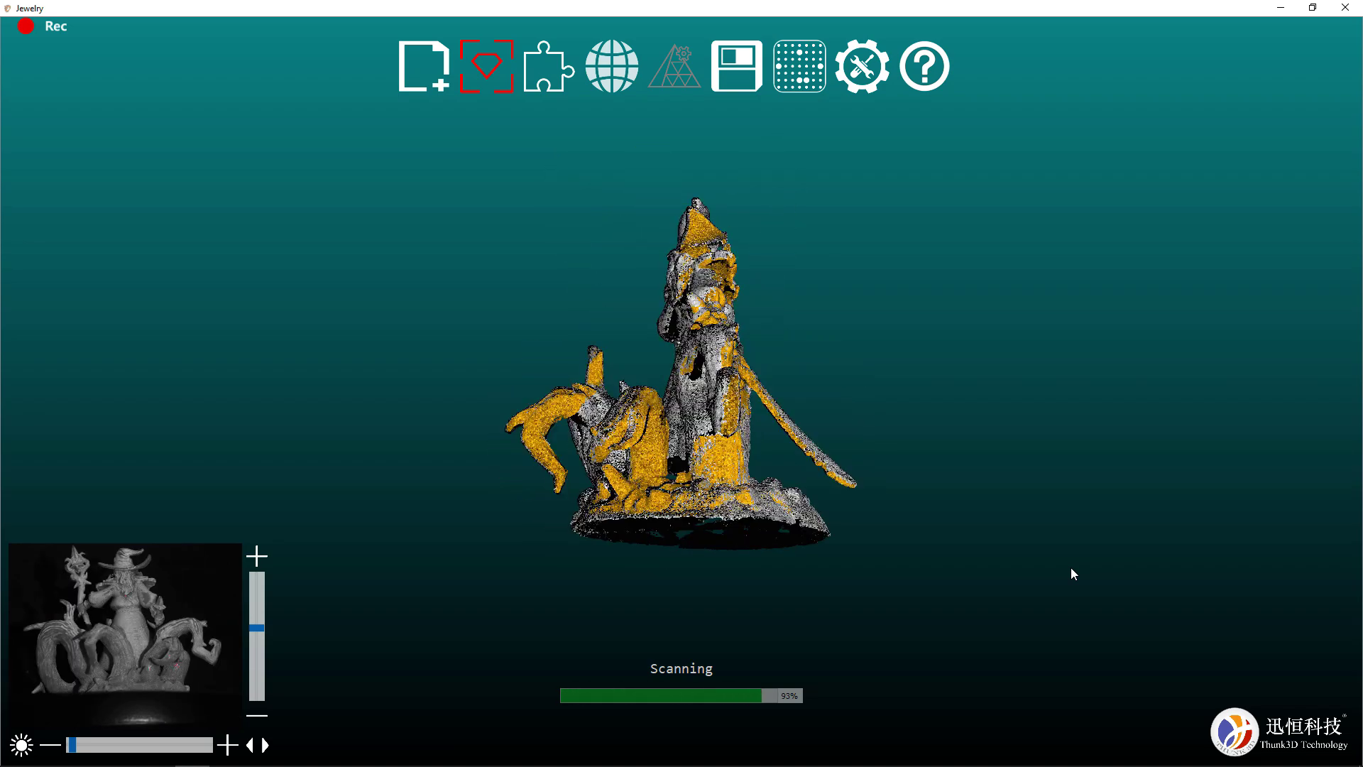
pyautogui.moveTo(640, 432); pyautogui.dragTo(915, 275)
pyautogui.moveTo(852, 341); pyautogui.dragTo(1013, 298)
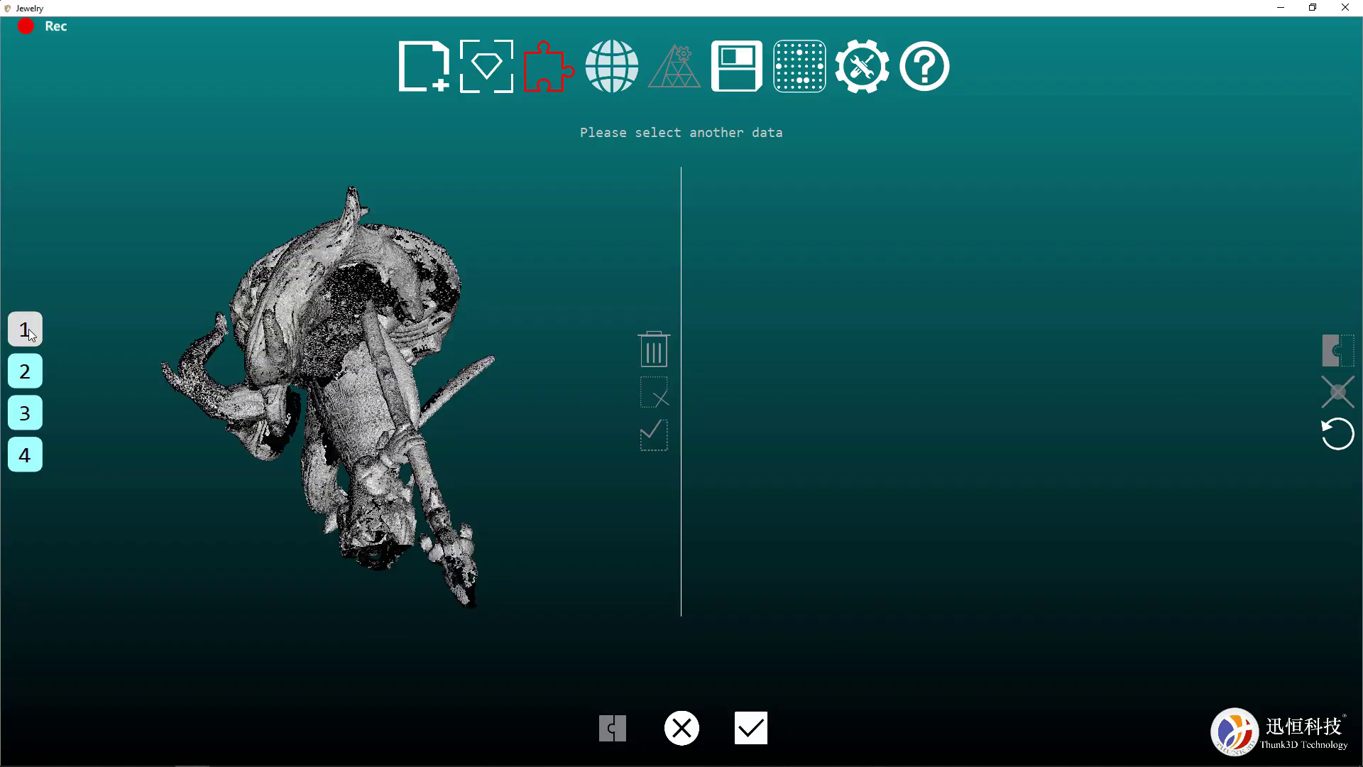
# Step: Pair scan 2 of the wizard miniature with scan 1 and align the two
pyautogui.moveTo(107, 270); pyautogui.dragTo(771, 402)
pyautogui.press('2')
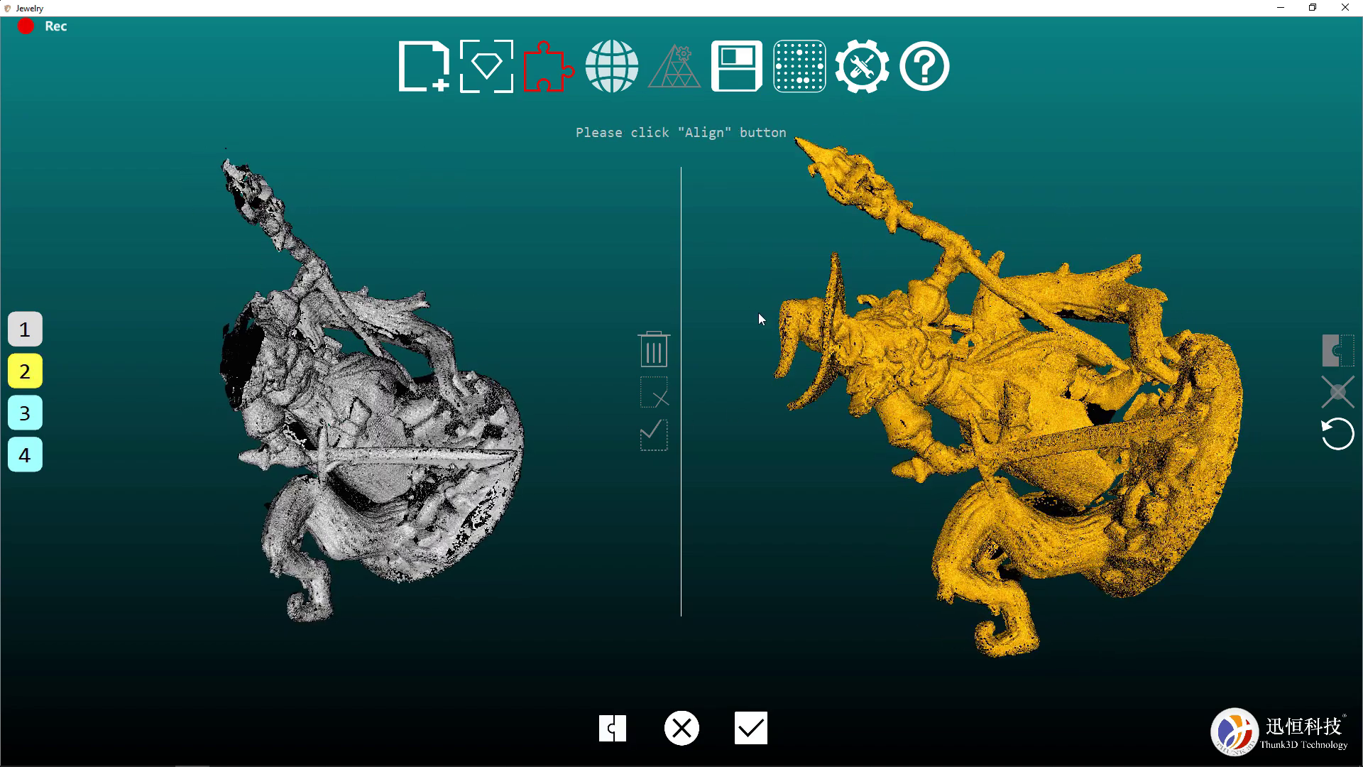
pyautogui.click(612, 727)
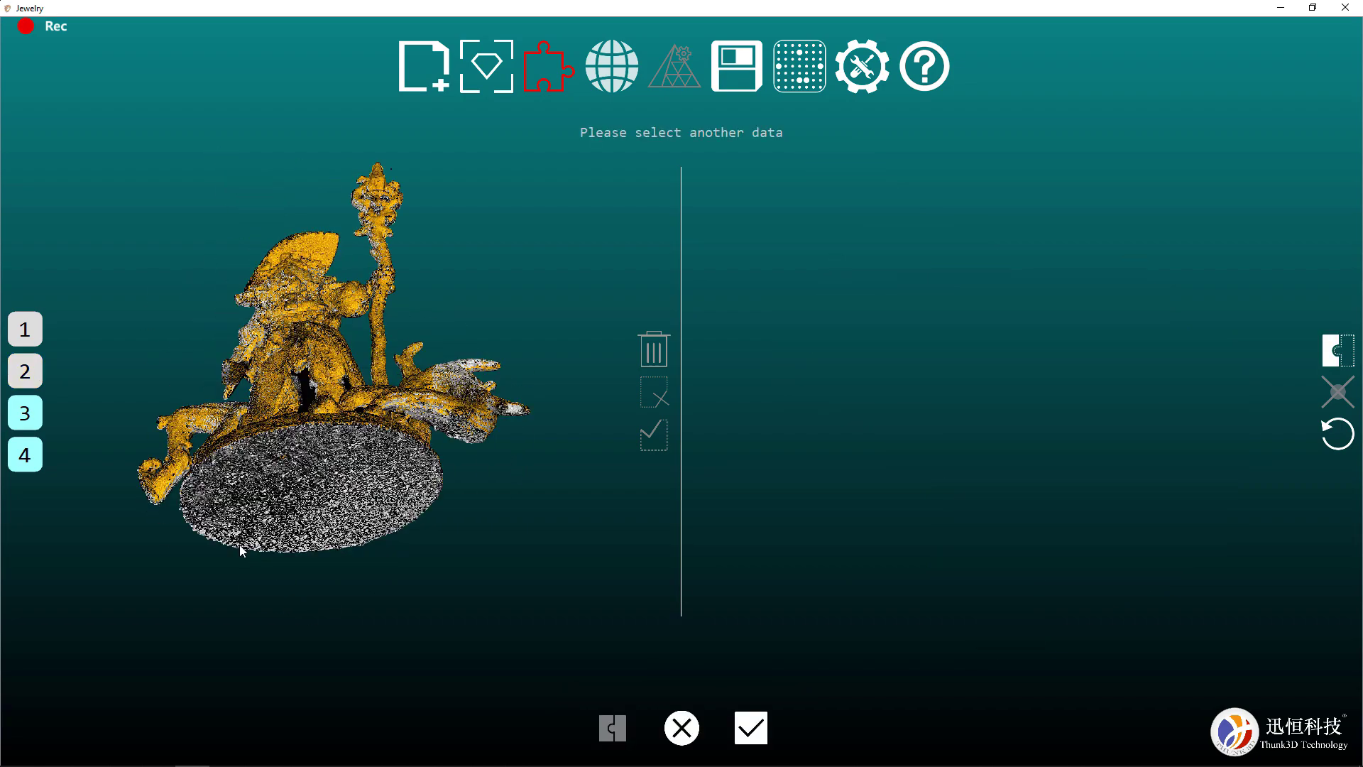
# Step: Load scan 3 of the wizard miniature and align it to the merged scans 1 and 2
pyautogui.moveTo(240, 544); pyautogui.dragTo(158, 532)
pyautogui.press('3')
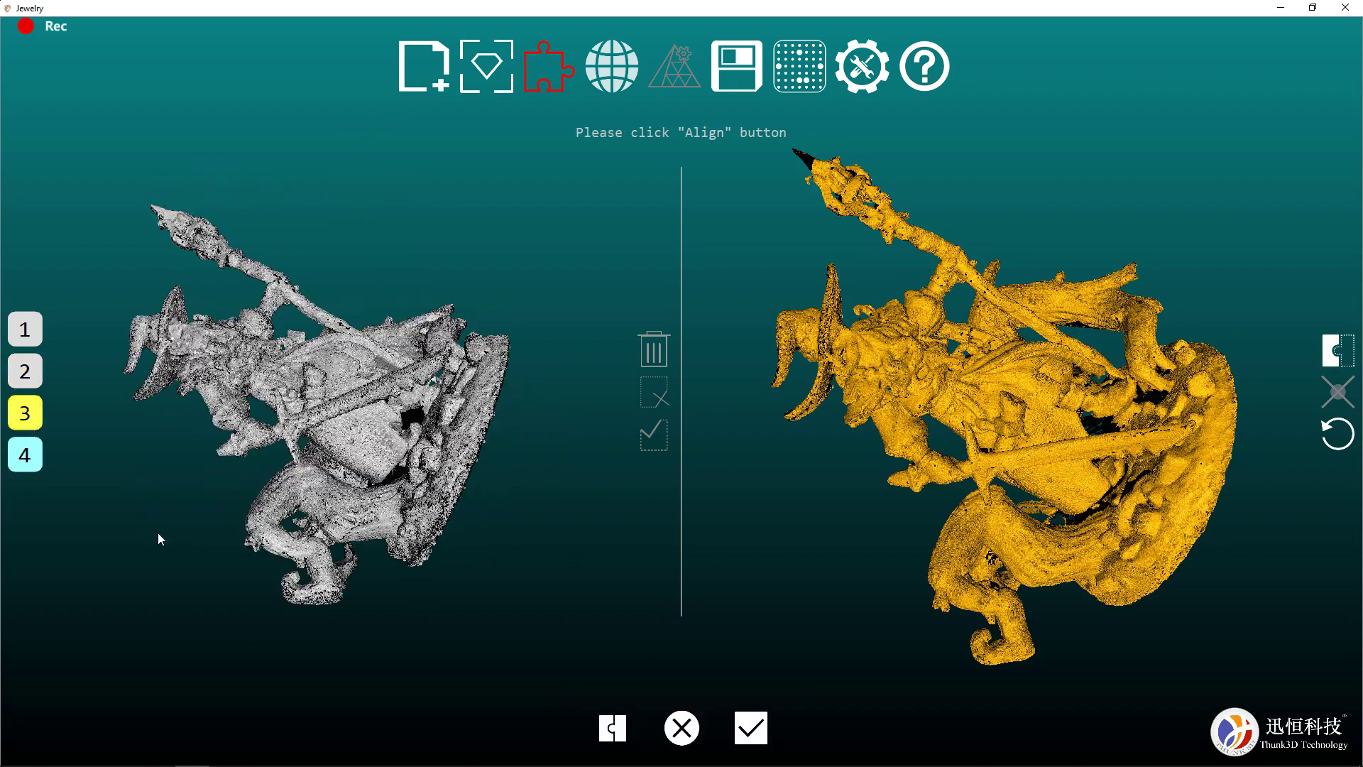
pyautogui.click(609, 726)
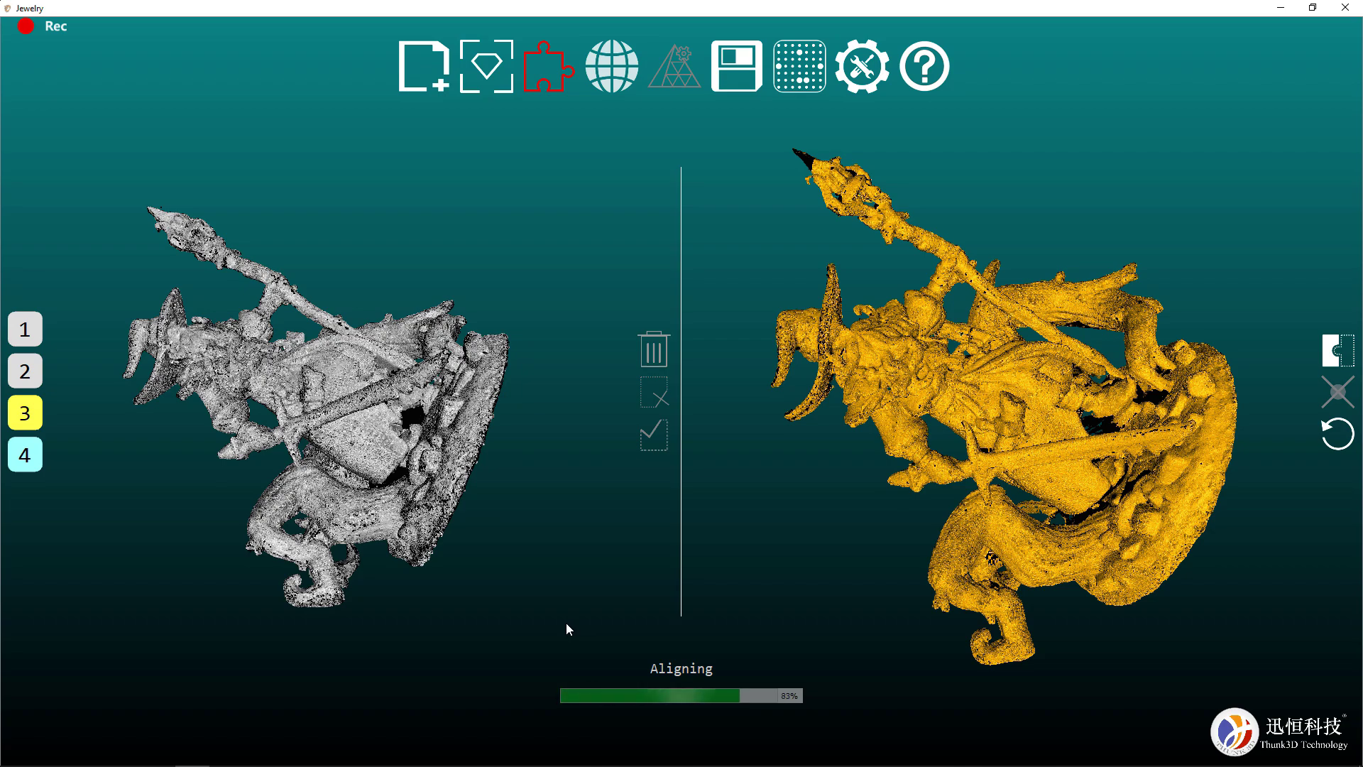
# Step: Align scan 4 to the merged wizard scans and accept the combined alignment
pyautogui.click(25, 456)
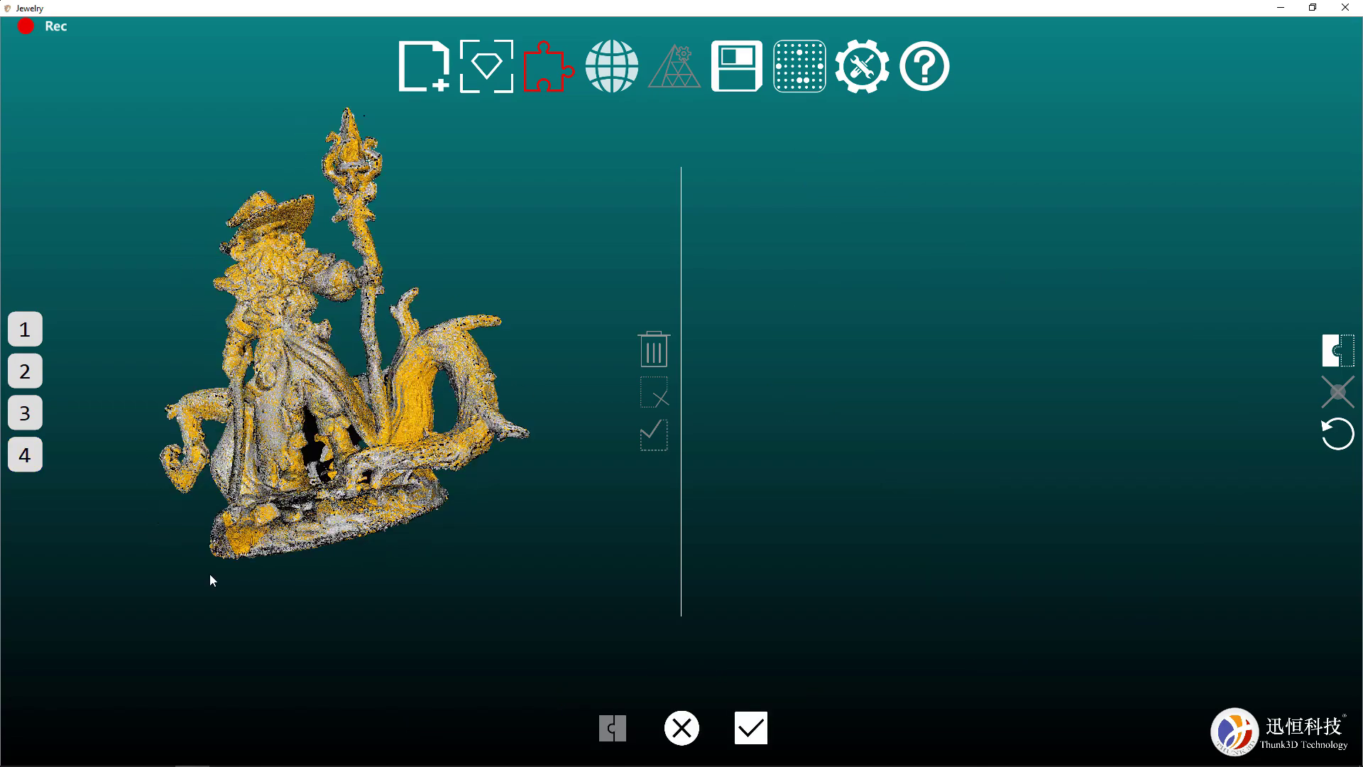
pyautogui.click(751, 724)
pyautogui.moveTo(602, 226); pyautogui.dragTo(474, 514)
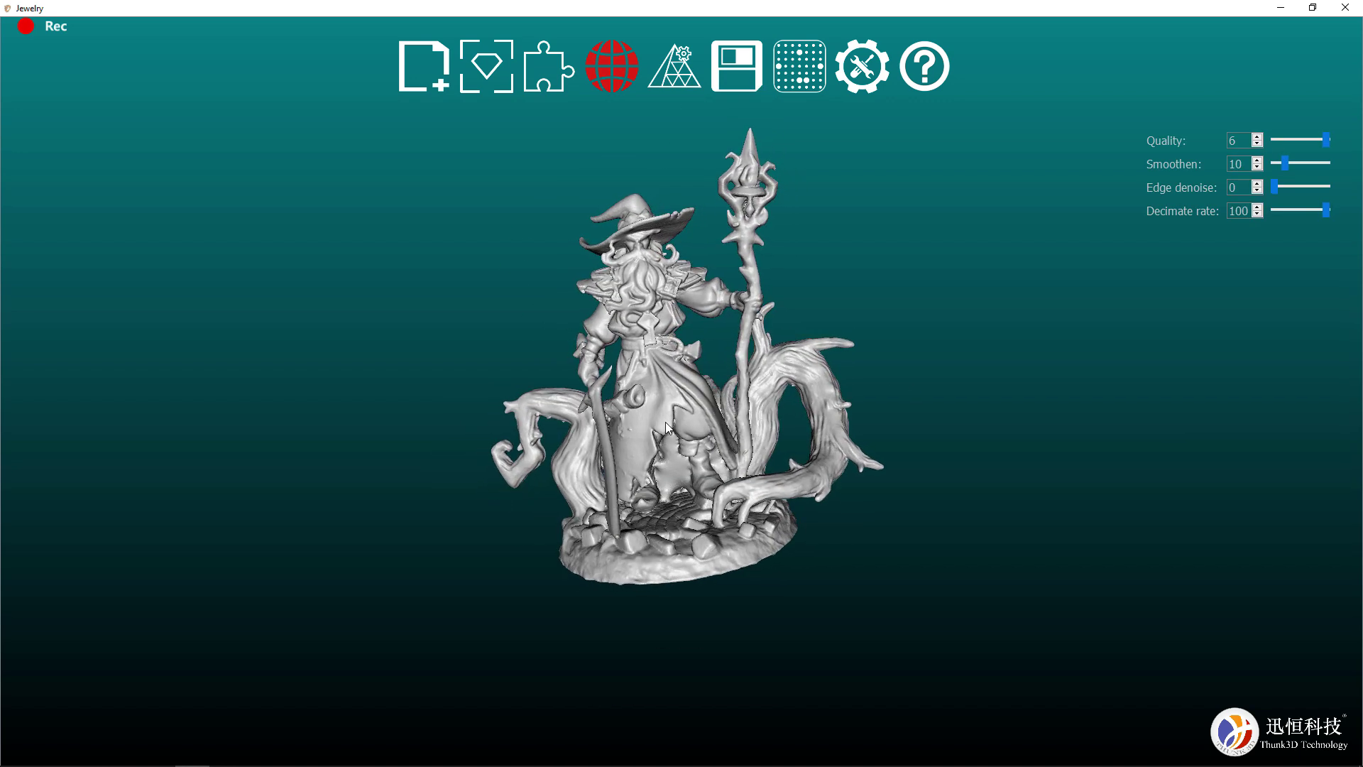
# Step: Examine the wizard mesh up close from several sides, including the robe, tentacles, staff and underside of the base
pyautogui.scroll(8, 667, 426)
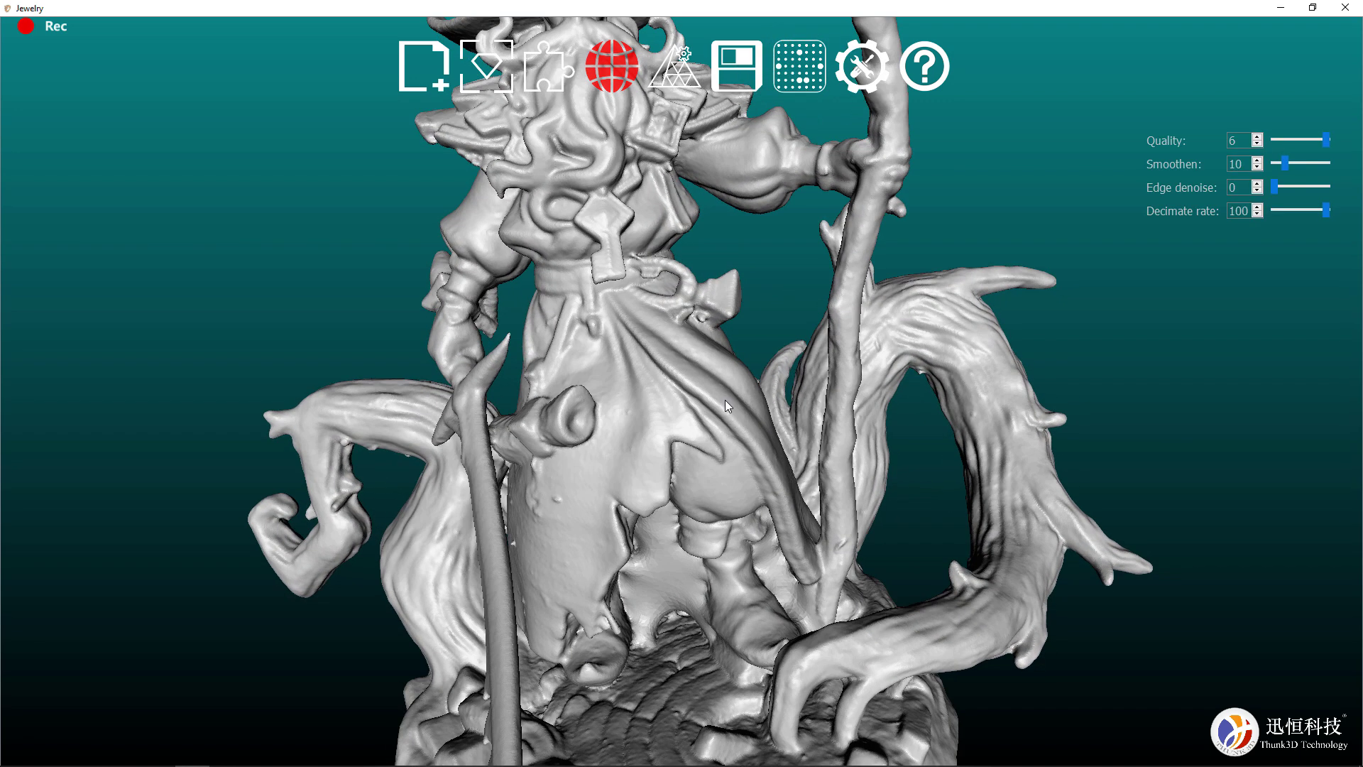
pyautogui.moveTo(725, 399); pyautogui.dragTo(958, 509)
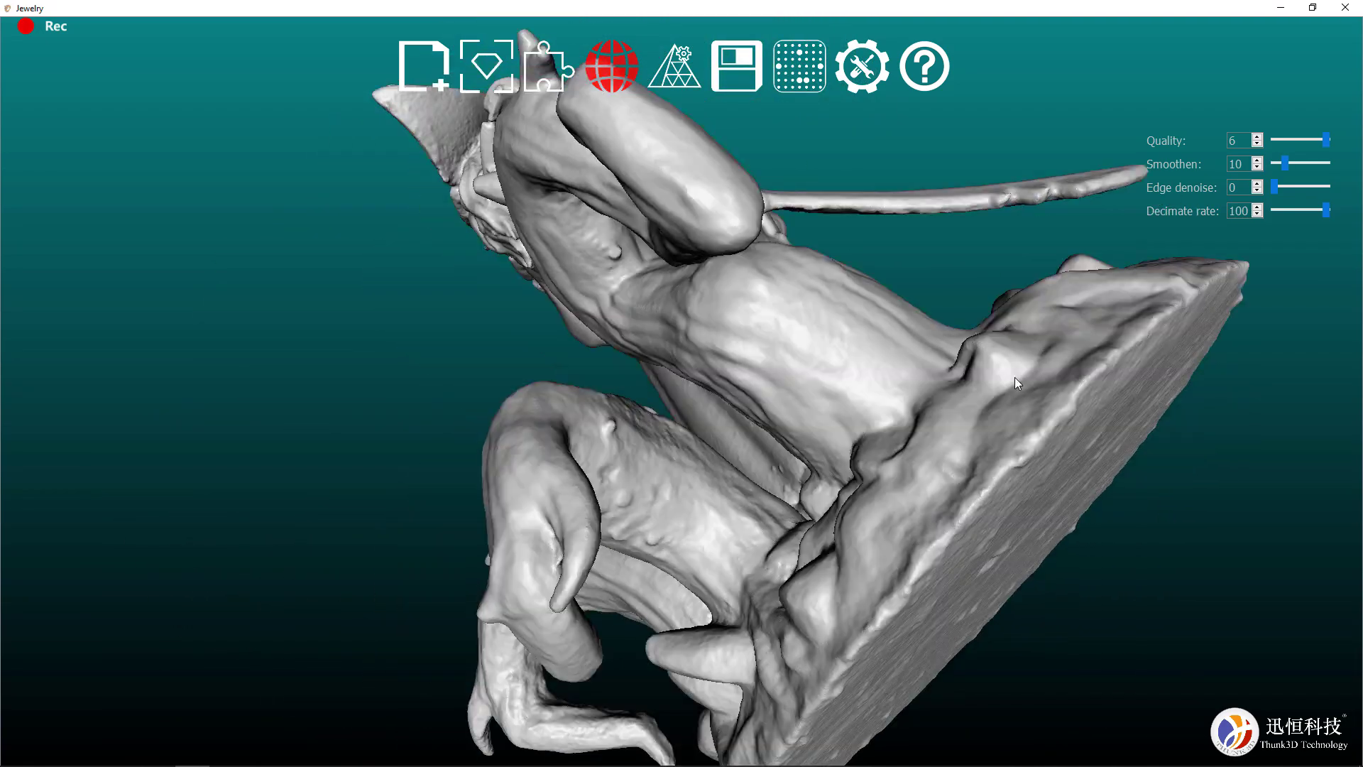
pyautogui.moveTo(1015, 383); pyautogui.dragTo(627, 694)
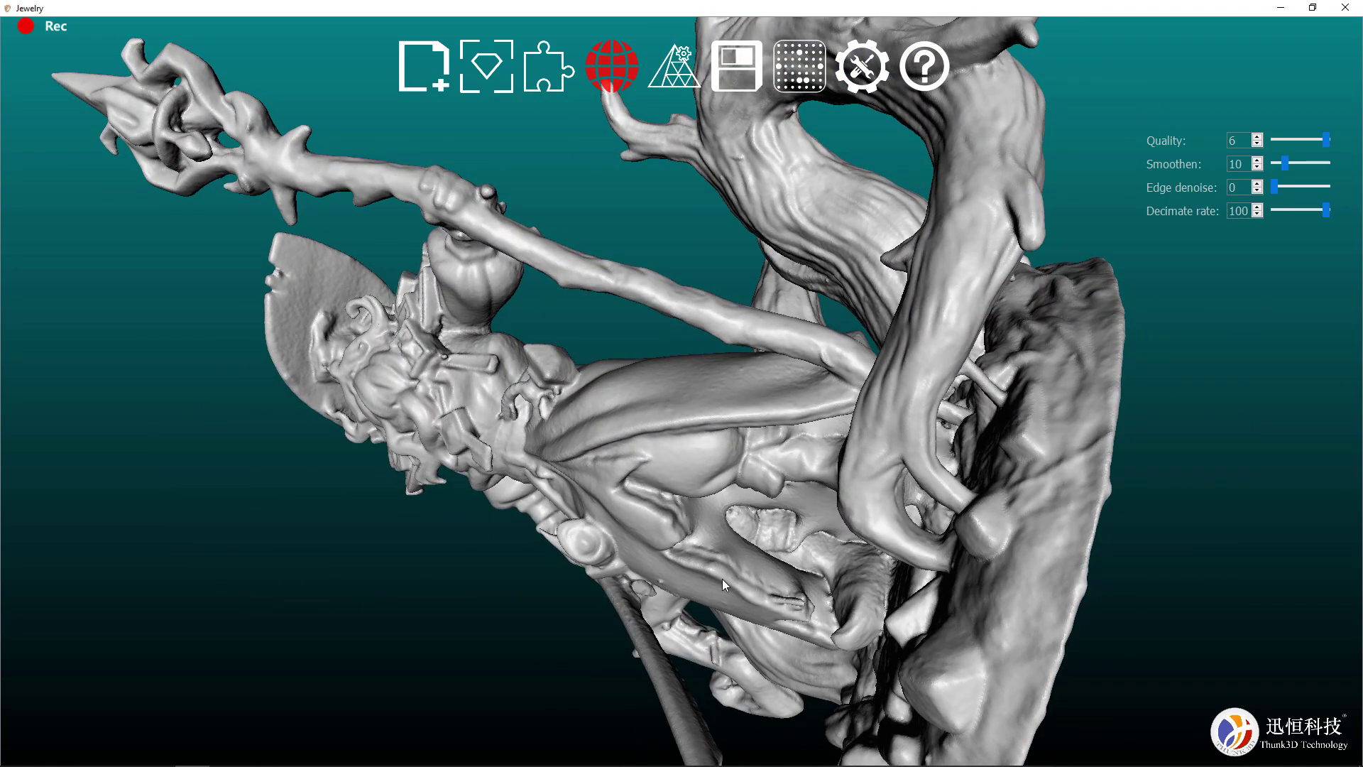
pyautogui.moveTo(722, 578)
pyautogui.mouseDown()
pyautogui.moveTo(842, 697)
pyautogui.moveTo(1015, 623)
pyautogui.moveTo(982, 663)
pyautogui.moveTo(964, 676)
pyautogui.moveTo(928, 259)
pyautogui.moveTo(1050, 185)
pyautogui.moveTo(587, 160)
pyautogui.moveTo(586, 138)
pyautogui.moveTo(747, 182)
pyautogui.moveTo(692, 376)
pyautogui.mouseUp()
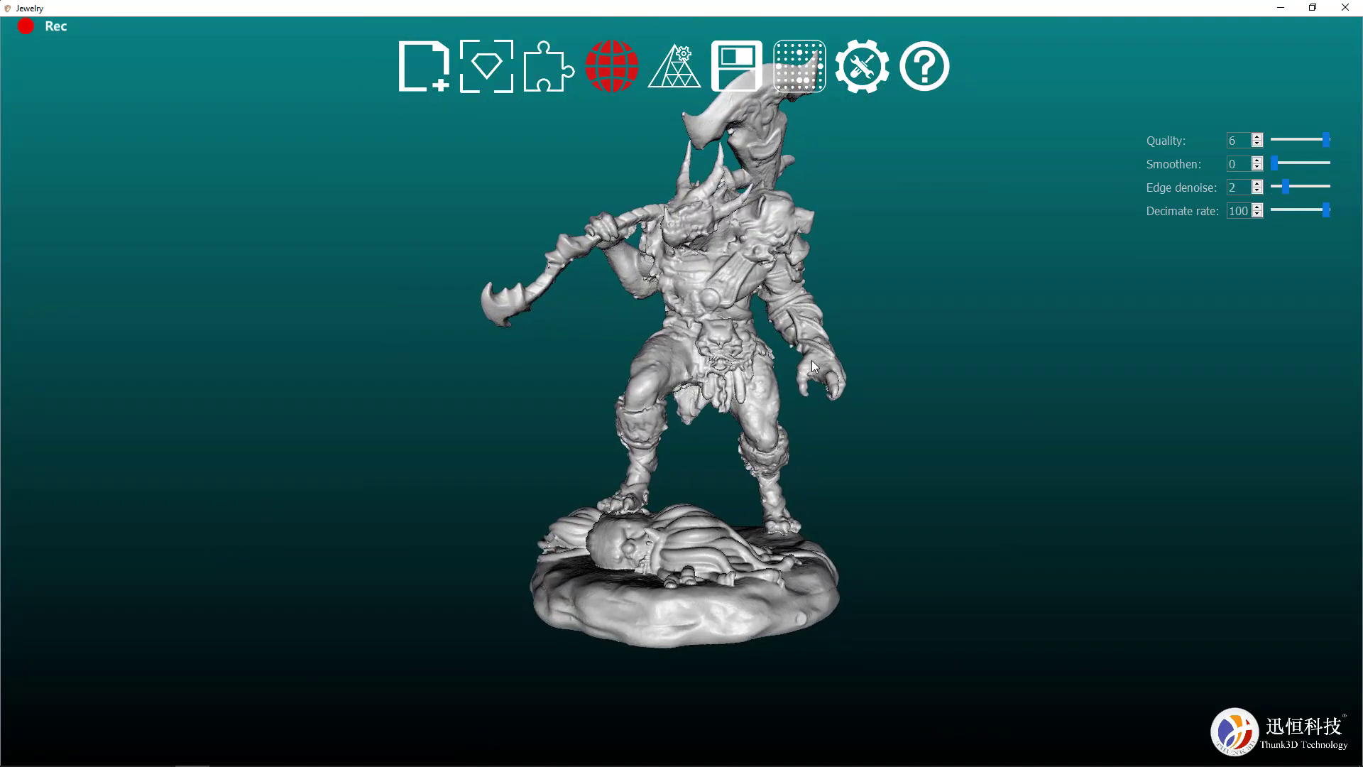
# Step: Examine the meshes of the horned warrior, the cloaked figure, the horned skull piece and the wide-band ring from different angles
pyautogui.moveTo(812, 360); pyautogui.dragTo(995, 355)
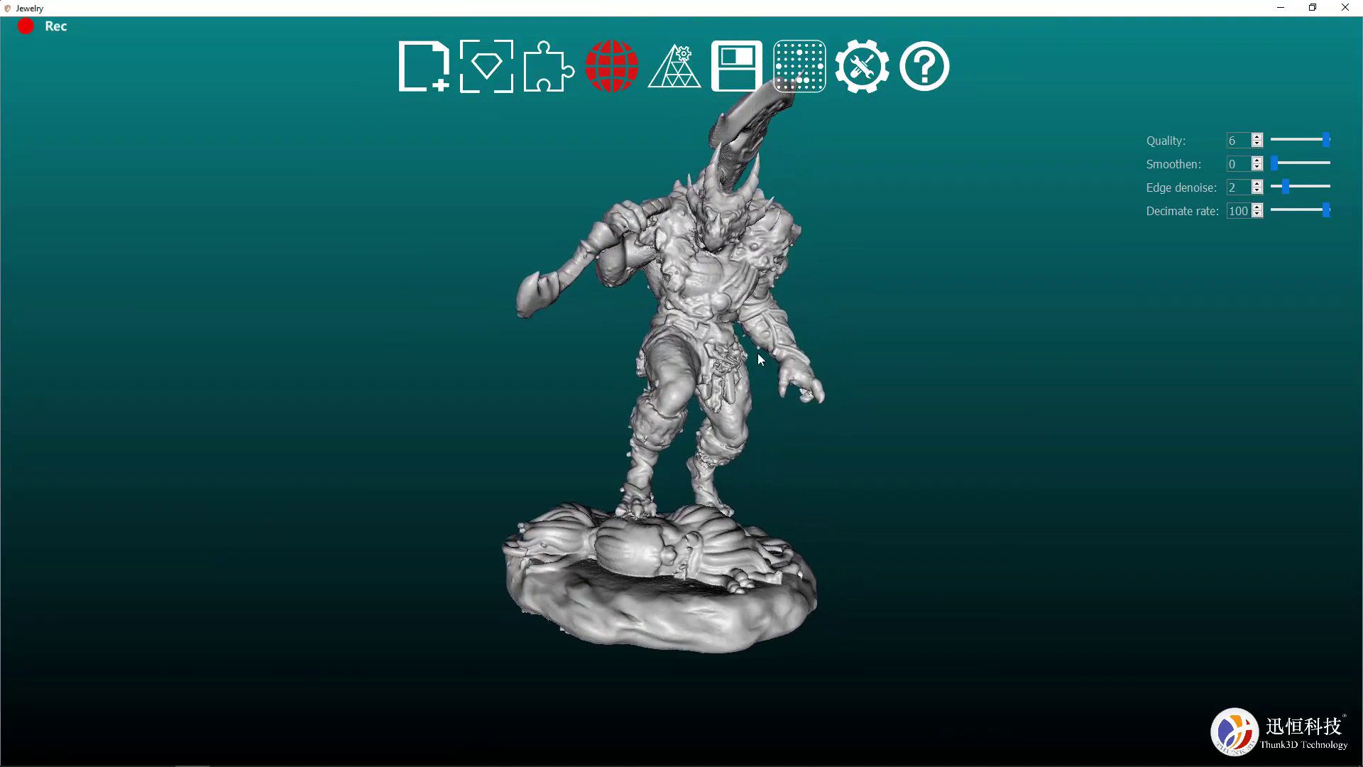
pyautogui.moveTo(756, 352); pyautogui.dragTo(995, 353)
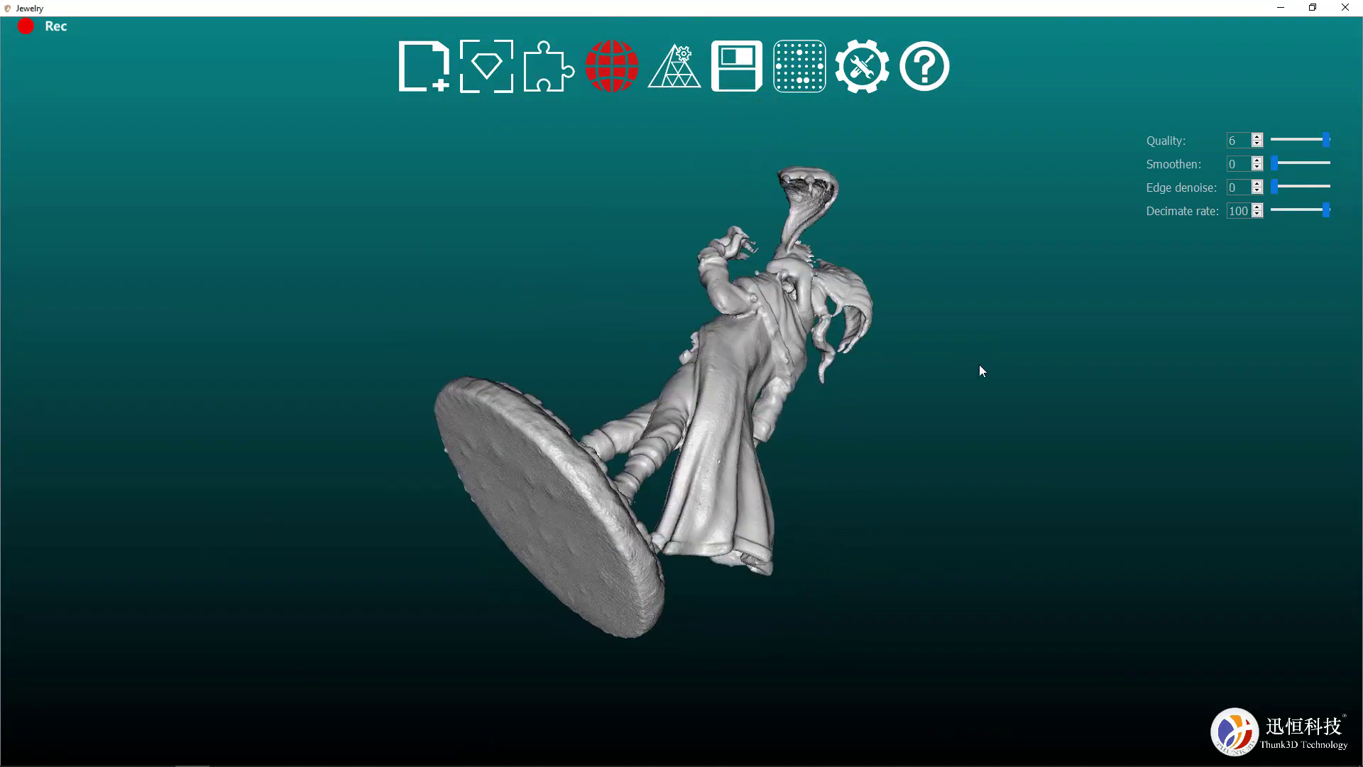
pyautogui.moveTo(979, 364); pyautogui.dragTo(973, 324)
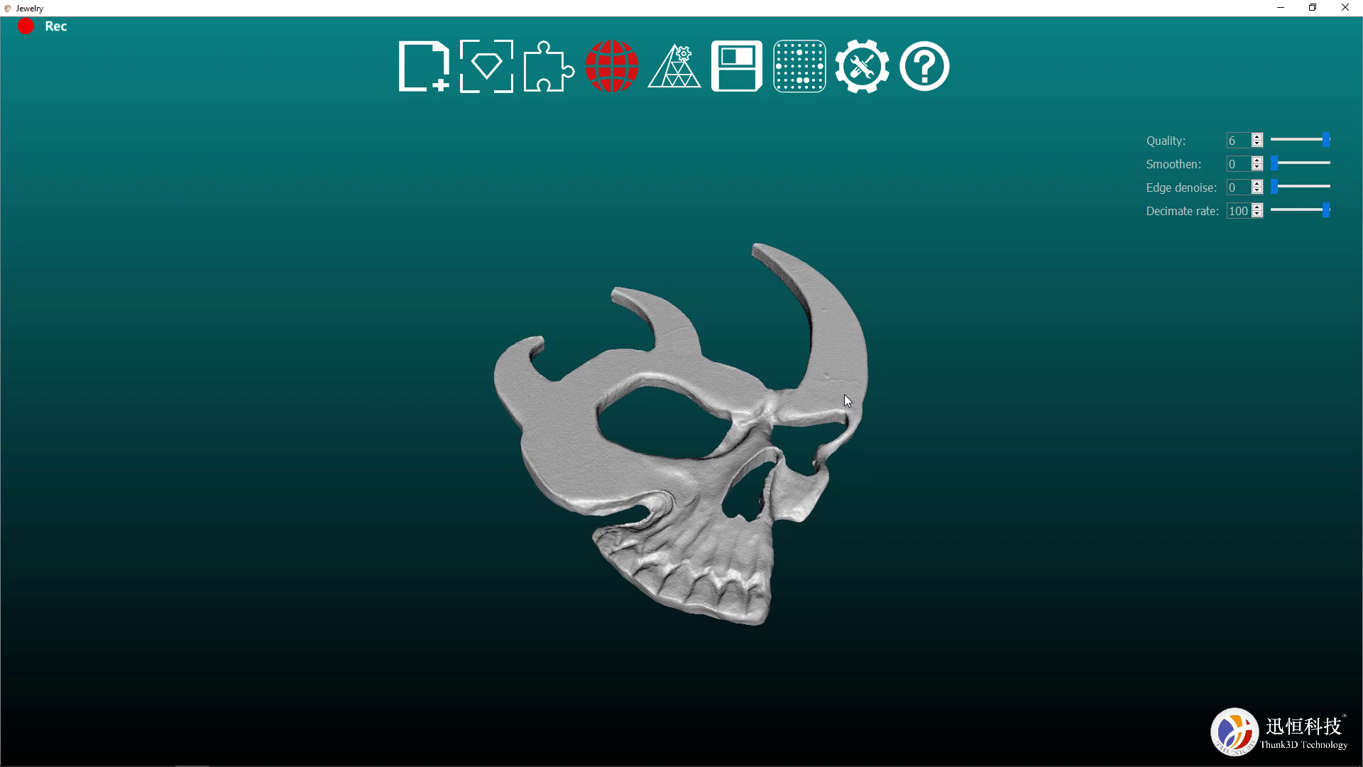
pyautogui.moveTo(556, 369); pyautogui.dragTo(536, 378)
pyautogui.scroll(3, 604, 467)
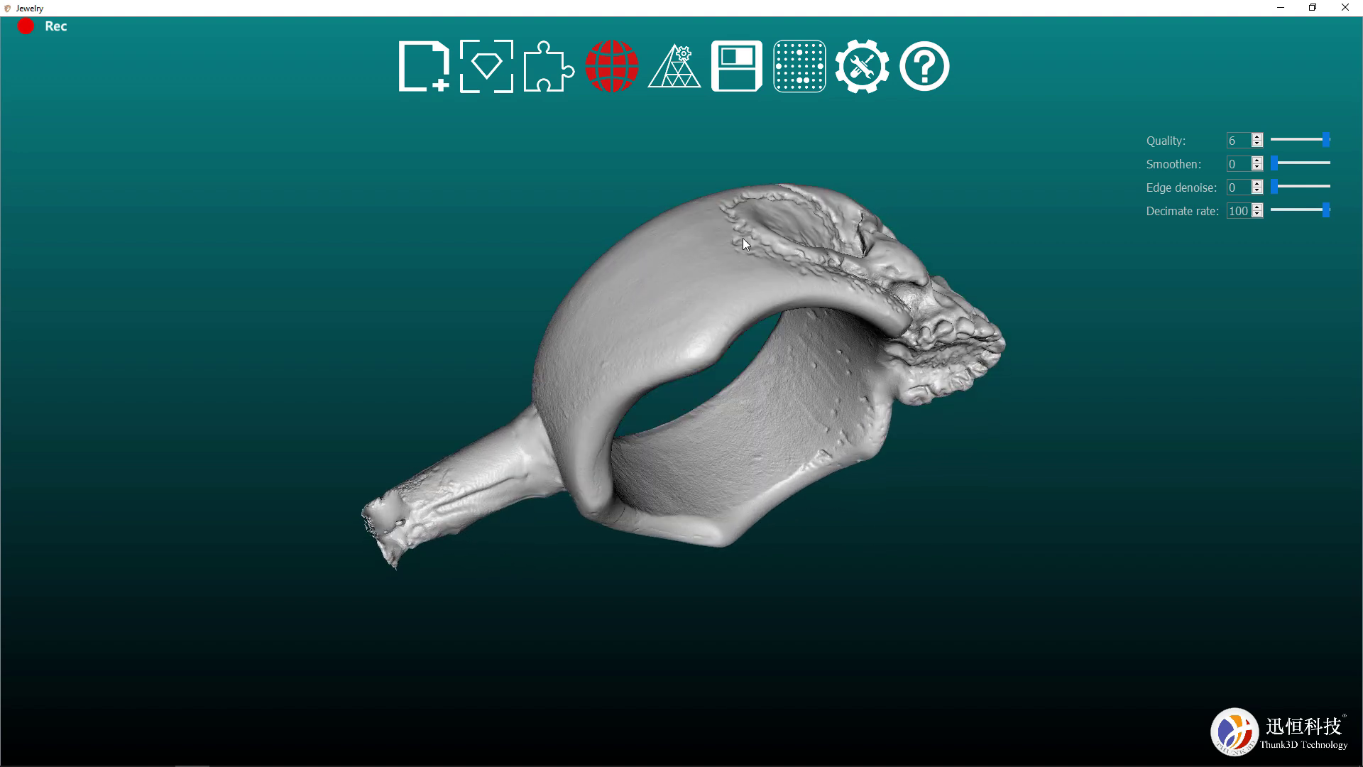
pyautogui.moveTo(743, 237); pyautogui.dragTo(832, 528)
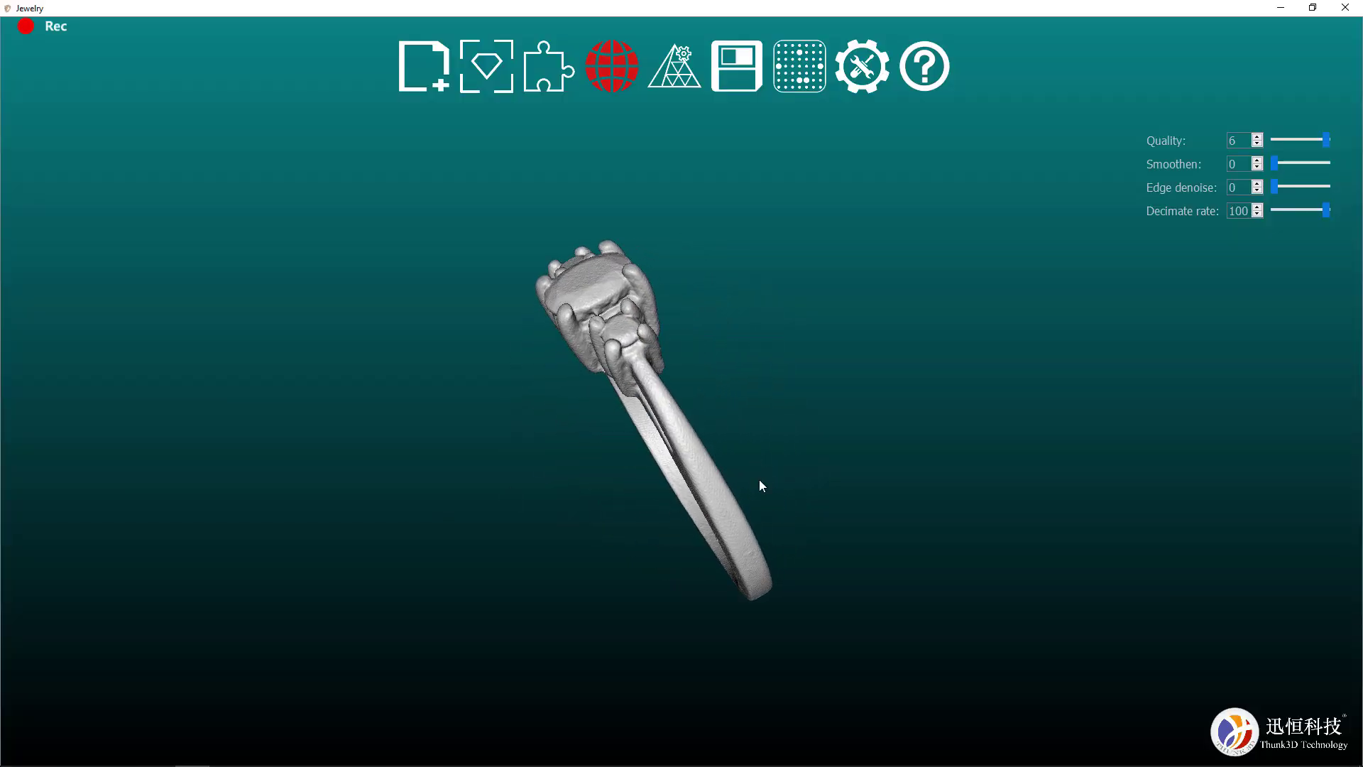
# Step: Examine the three-stone ring mesh all round, including its prongs, stones, band and the underside of the setting
pyautogui.moveTo(309, 416); pyautogui.dragTo(390, 450)
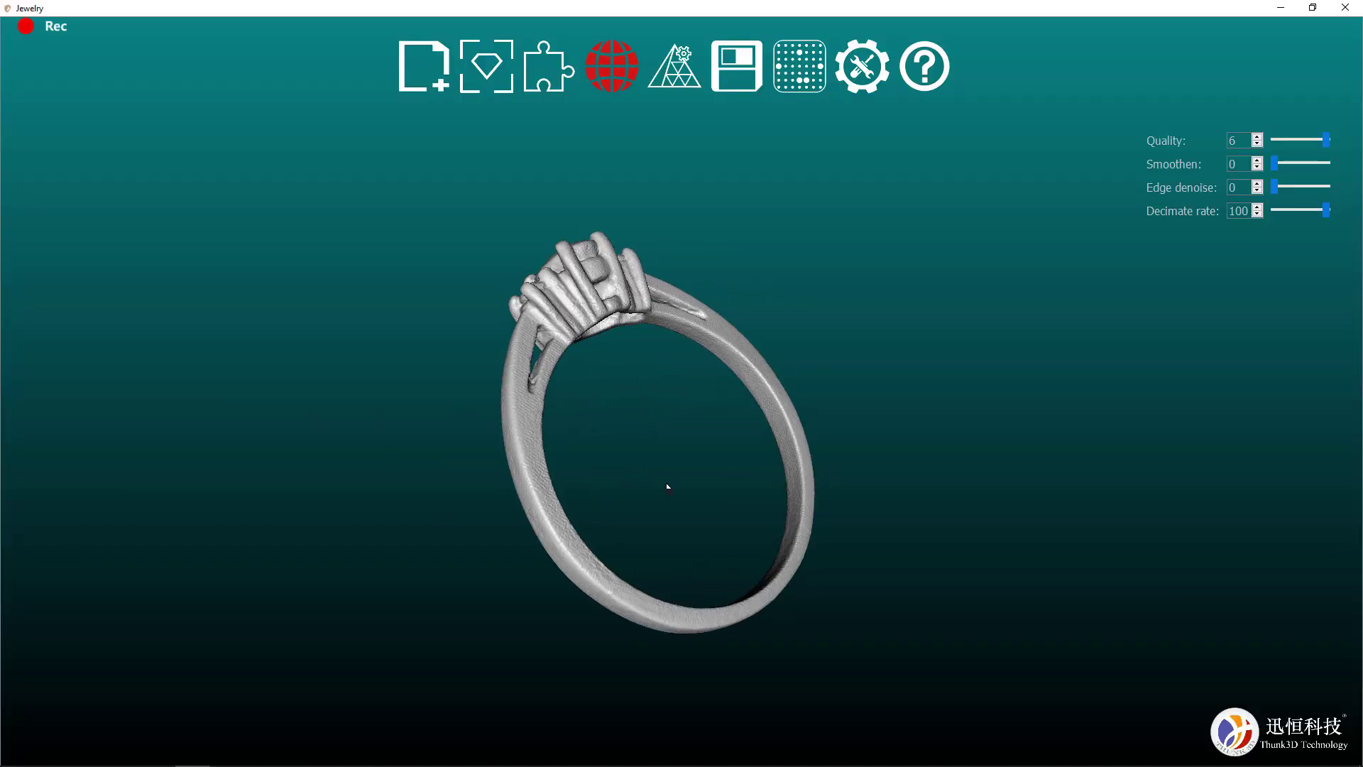
pyautogui.moveTo(666, 481); pyautogui.dragTo(646, 323)
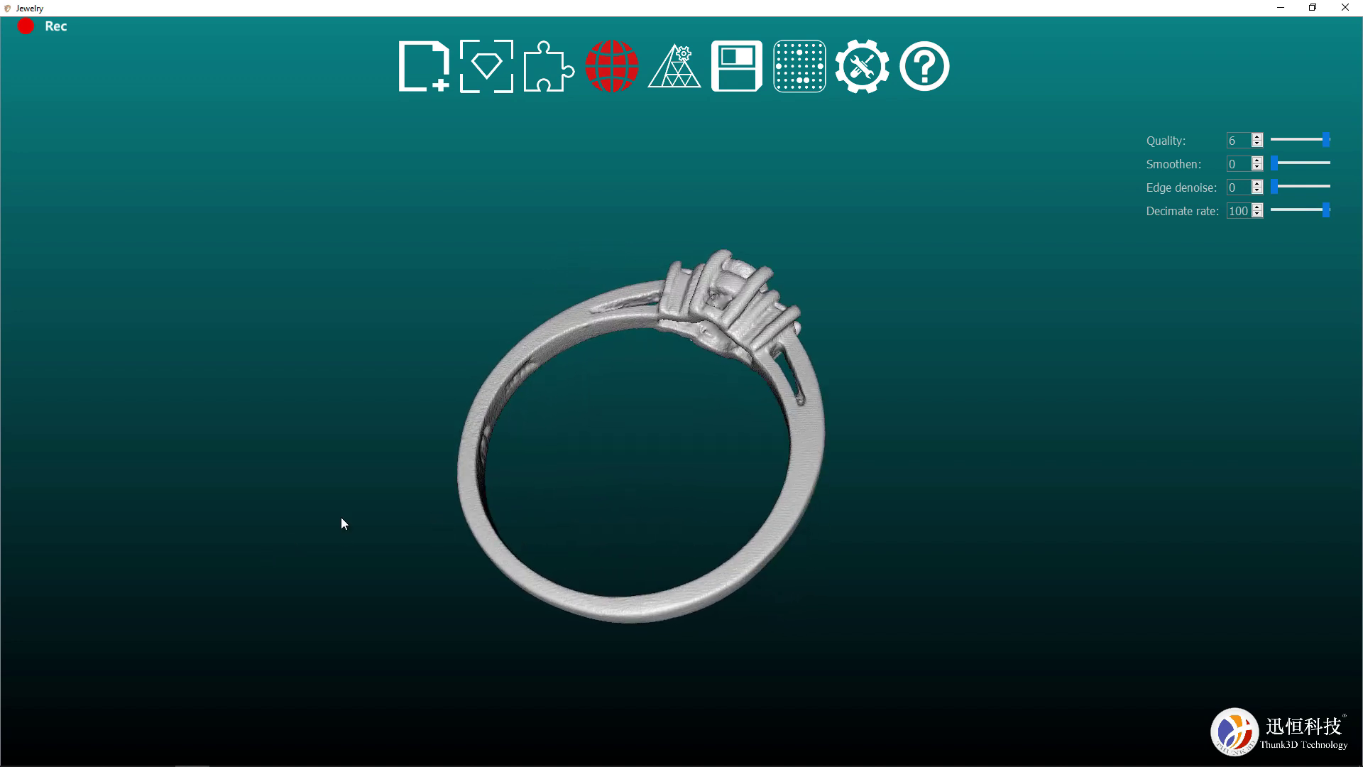
pyautogui.moveTo(342, 443); pyautogui.dragTo(322, 503)
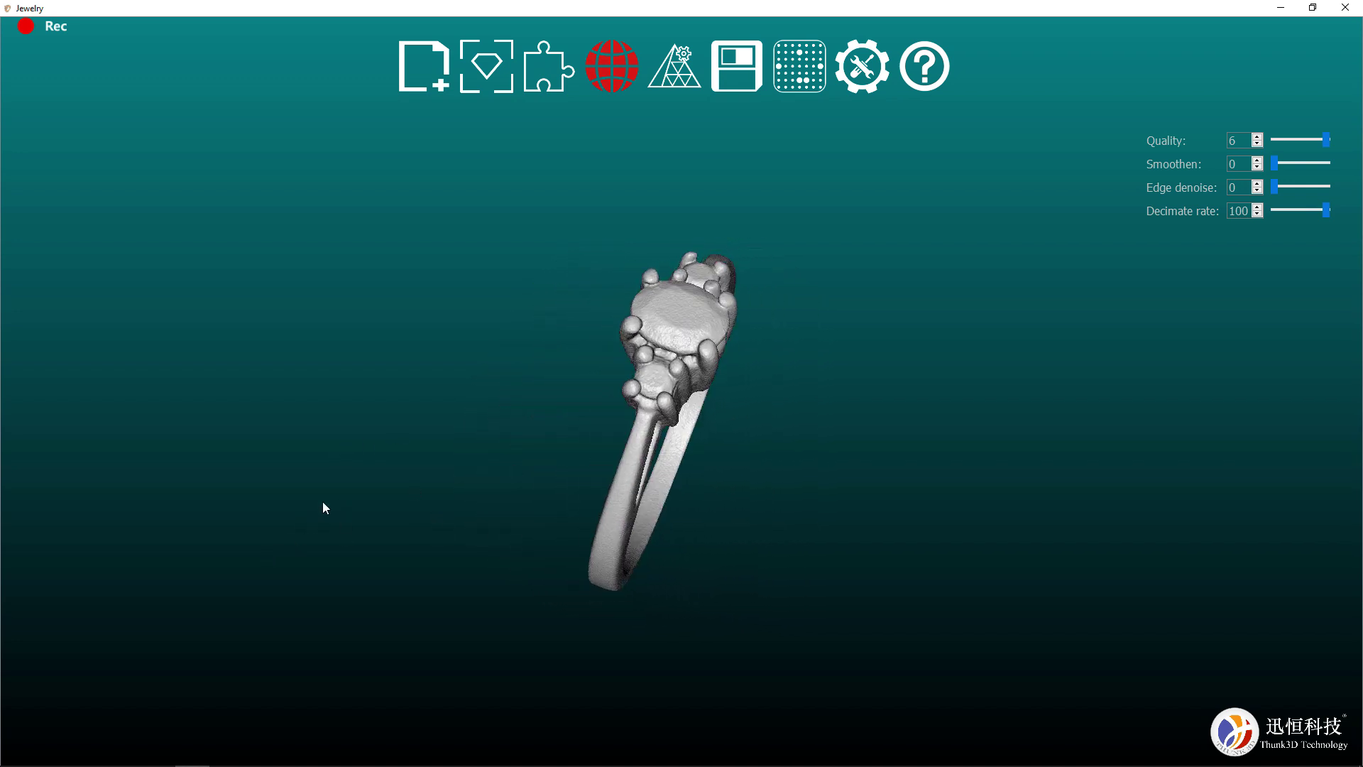
pyautogui.scroll(6, 638, 419)
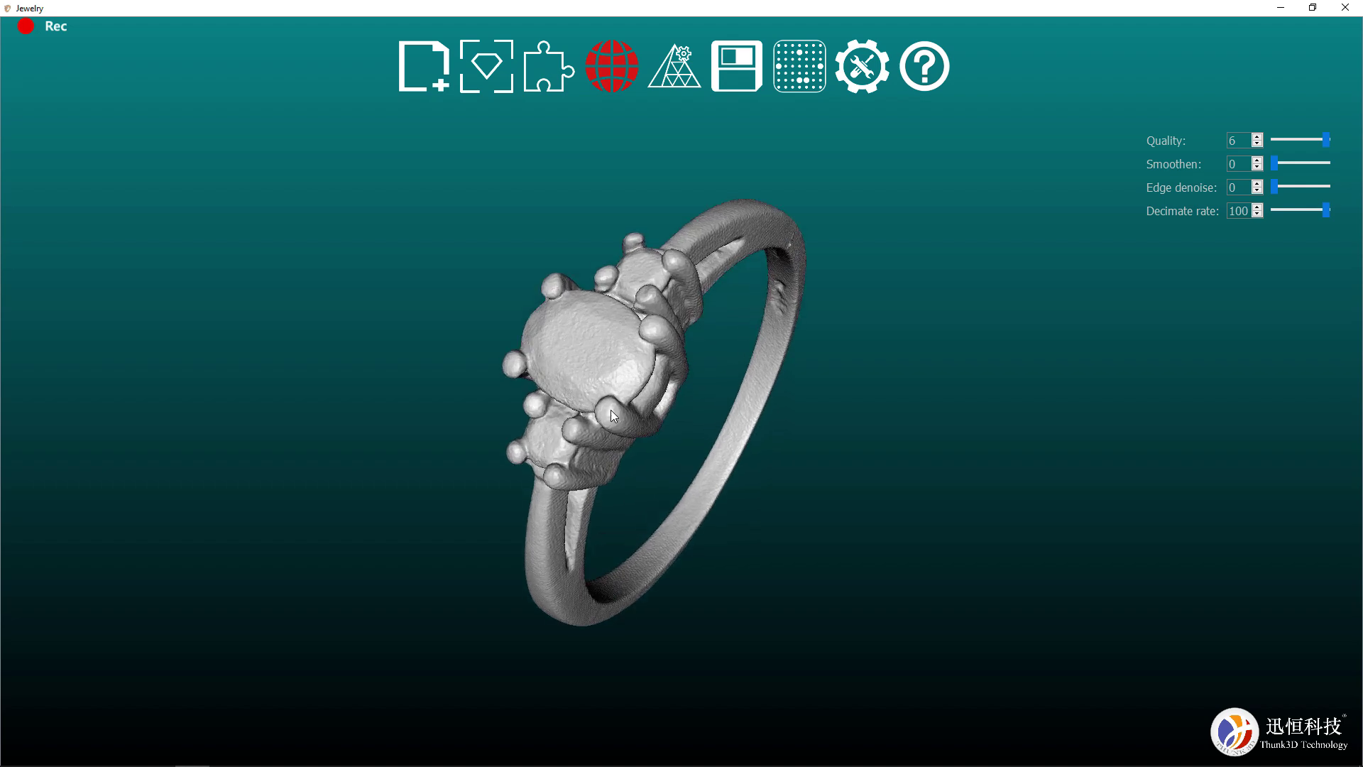
pyautogui.moveTo(573, 378); pyautogui.dragTo(703, 339)
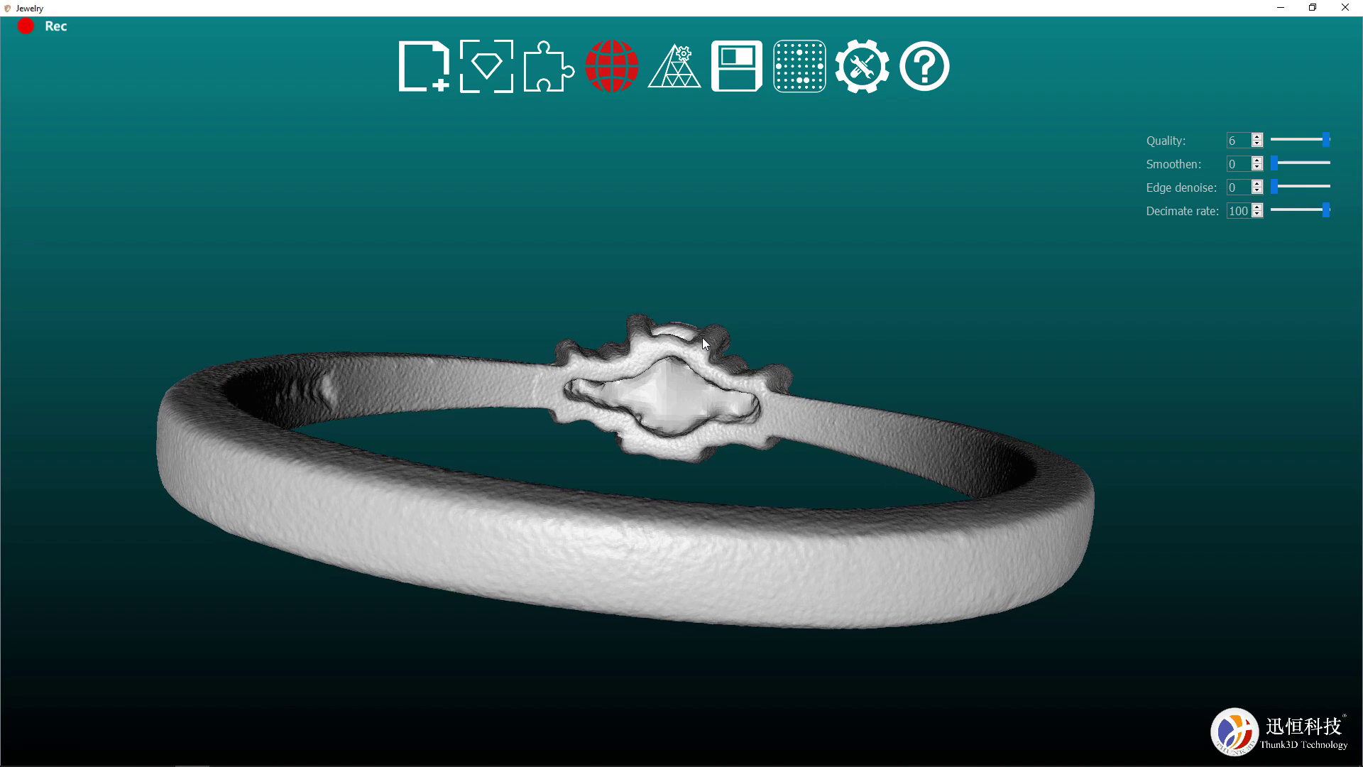
pyautogui.moveTo(702, 338); pyautogui.dragTo(555, 466)
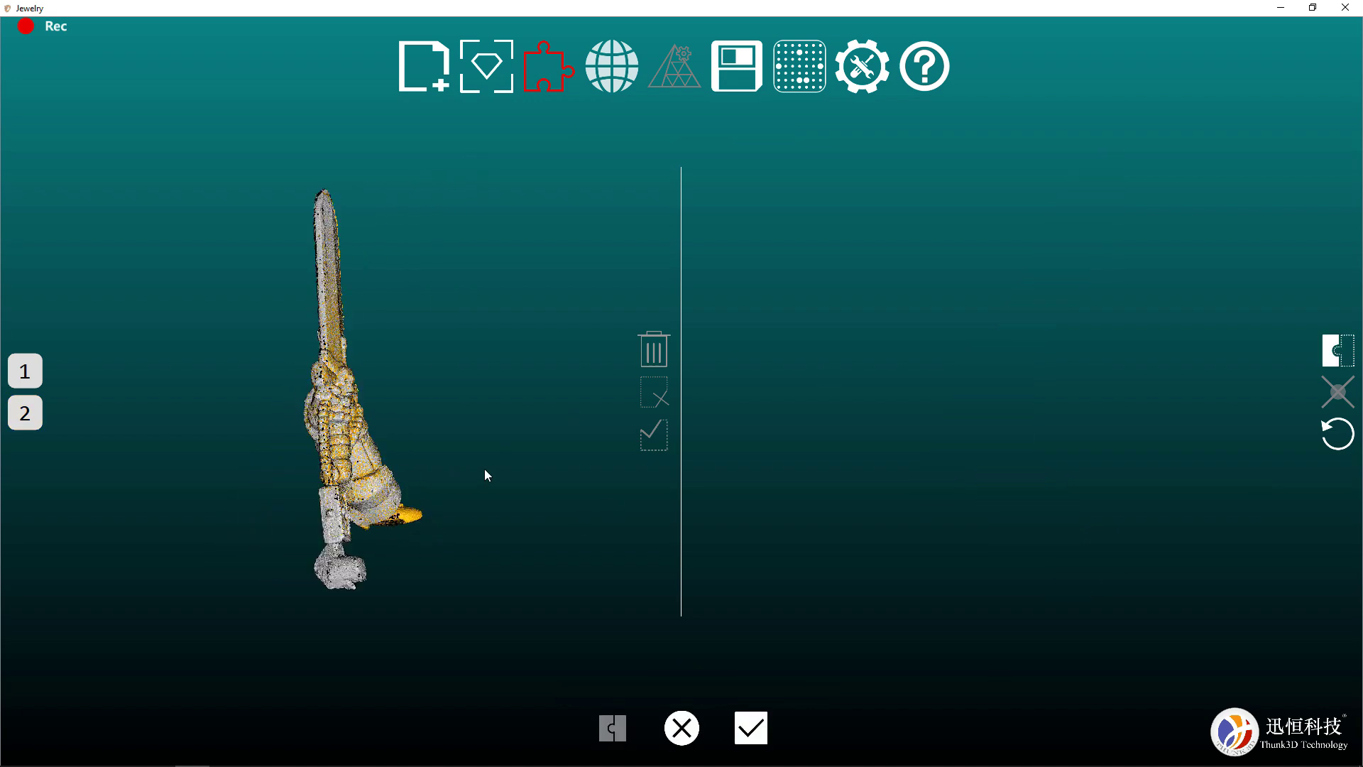
# Step: Examine the aligned scans and the mesh of the sword-arm part, focusing on the skull hilt, beads and reliquary
pyautogui.moveTo(509, 373); pyautogui.dragTo(378, 387)
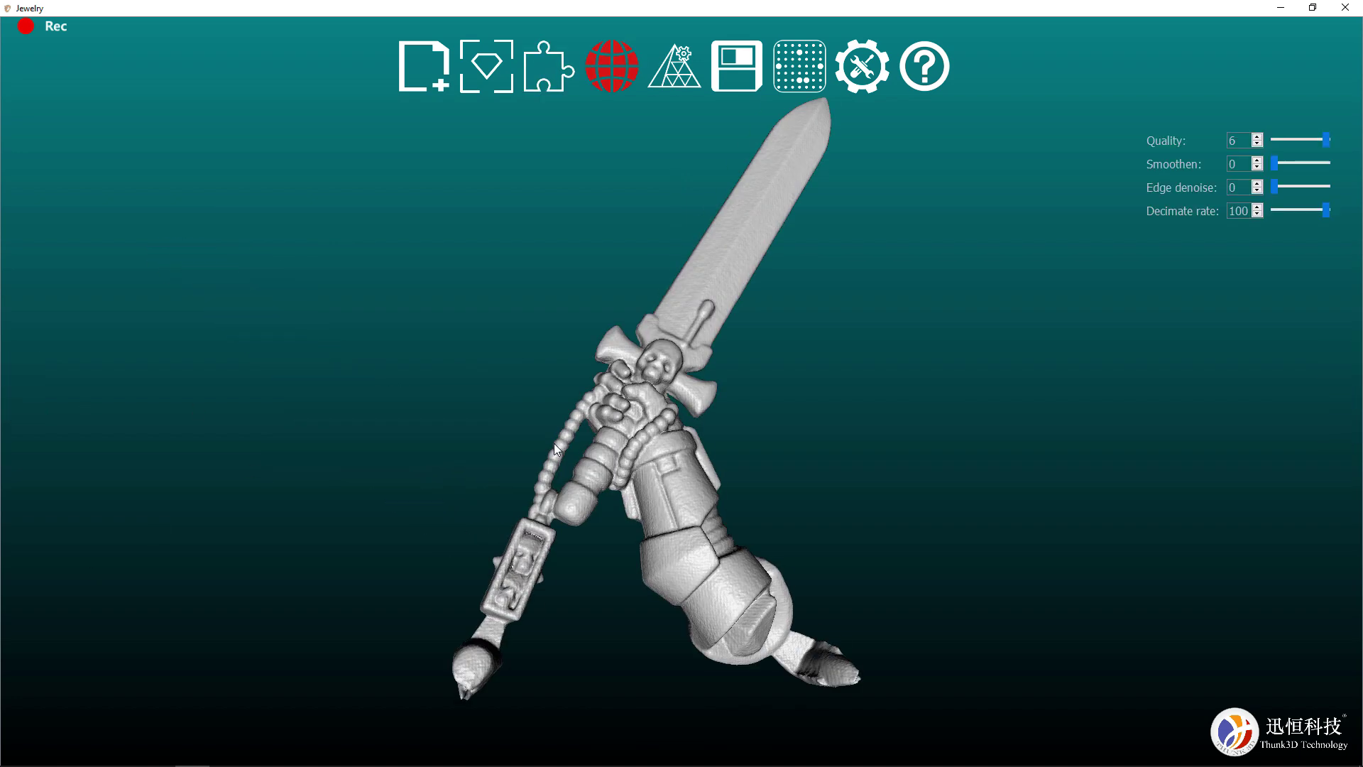
pyautogui.moveTo(483, 609); pyautogui.dragTo(483, 525)
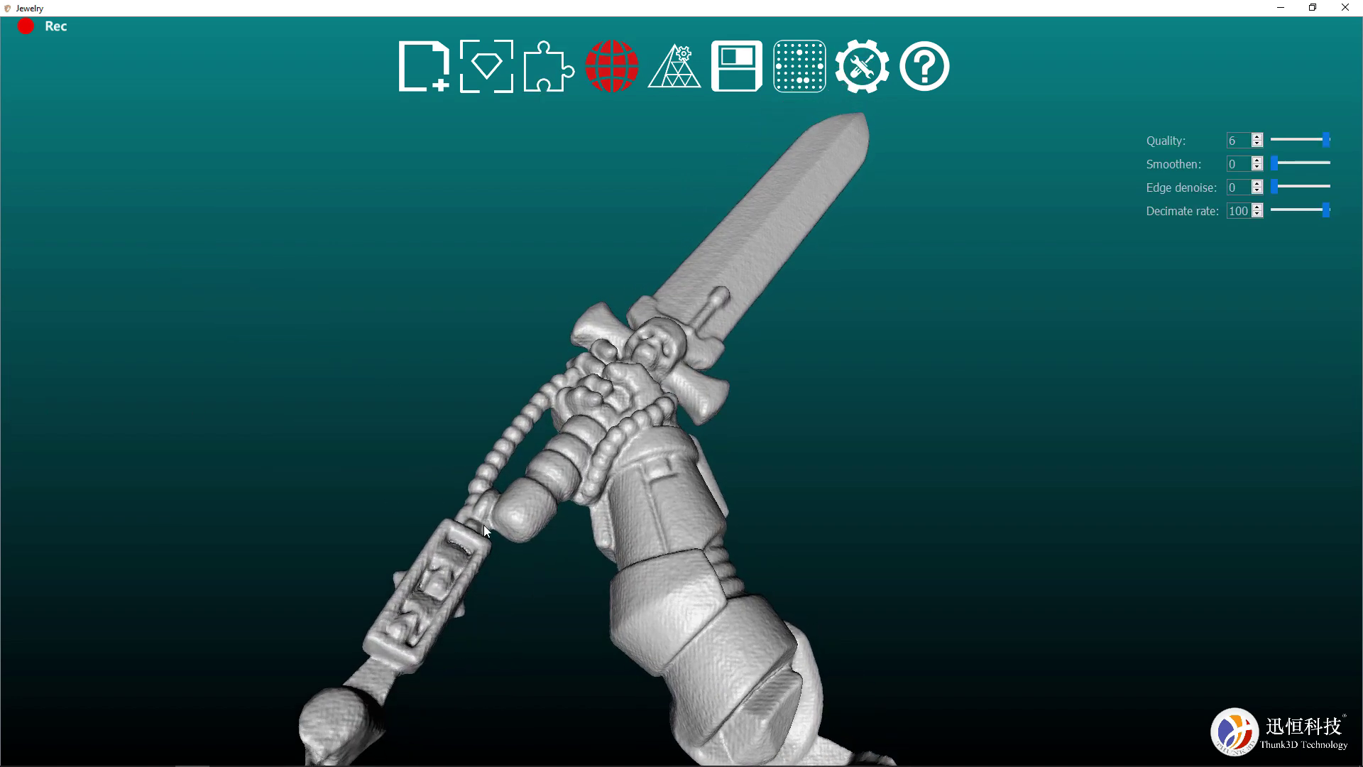
pyautogui.moveTo(649, 496); pyautogui.dragTo(454, 649)
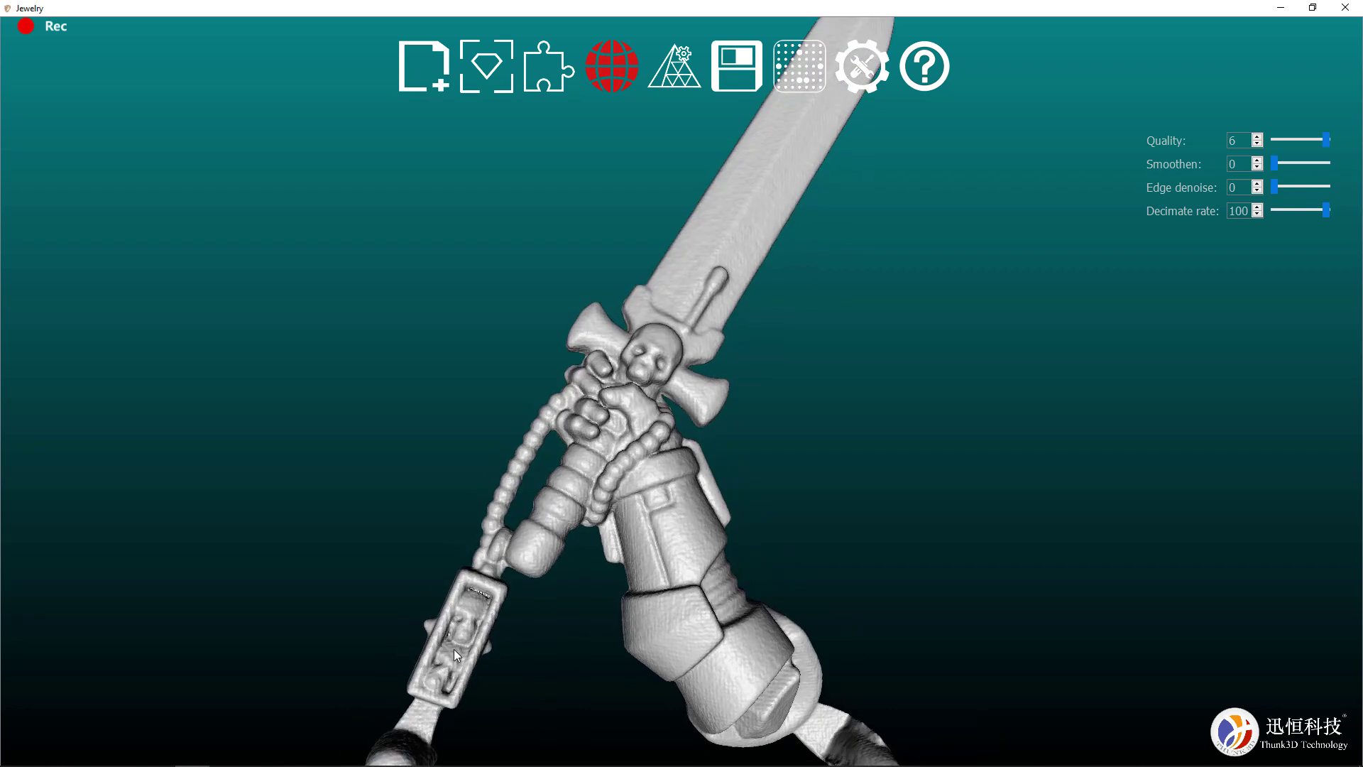